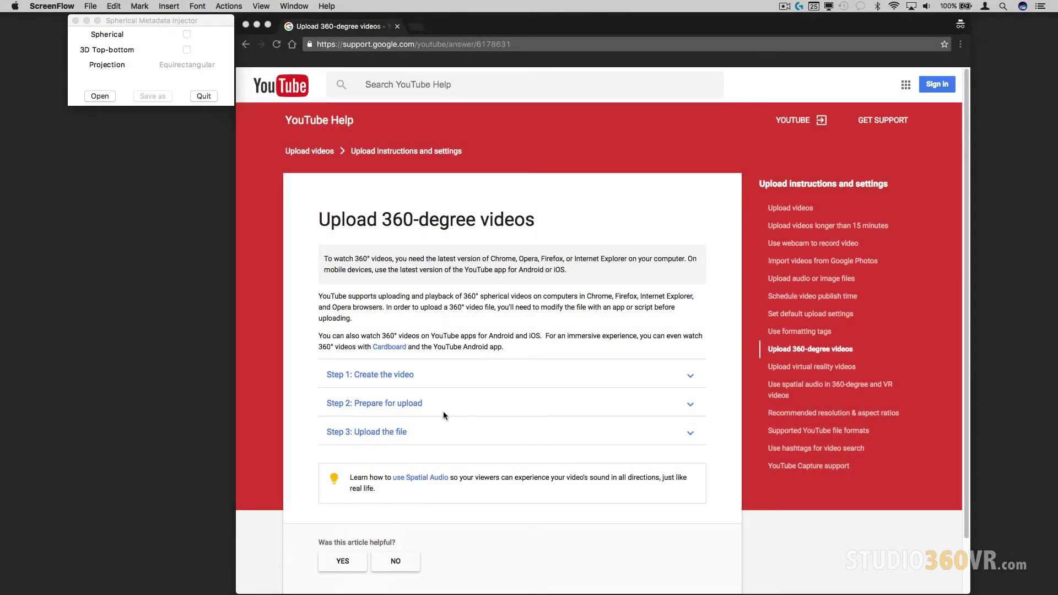
Step: Expand the 'Step 2: Prepare for upload' section in the YouTube Help article
click(692, 408)
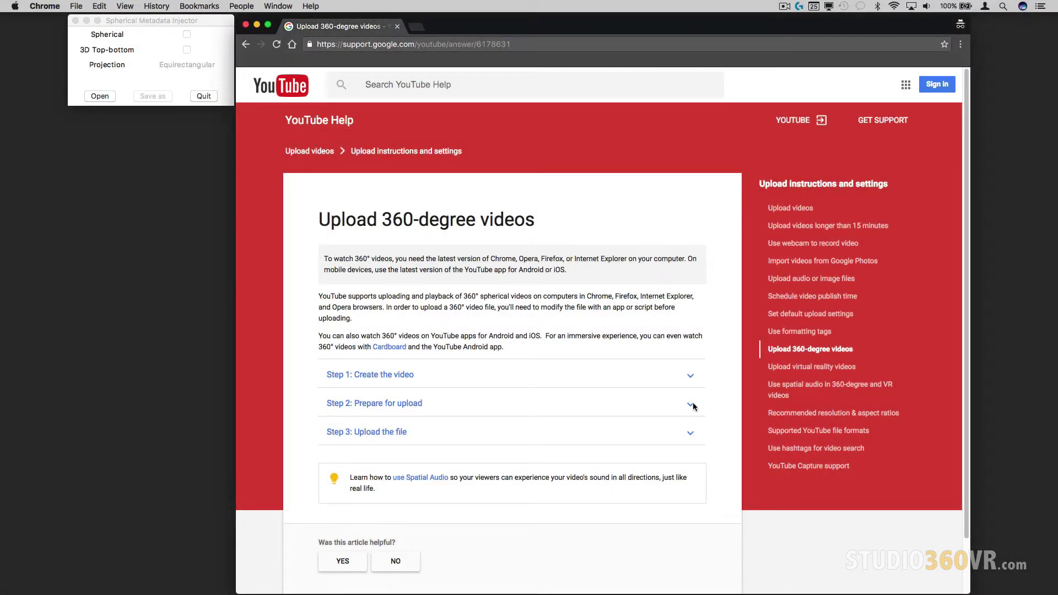
click(693, 407)
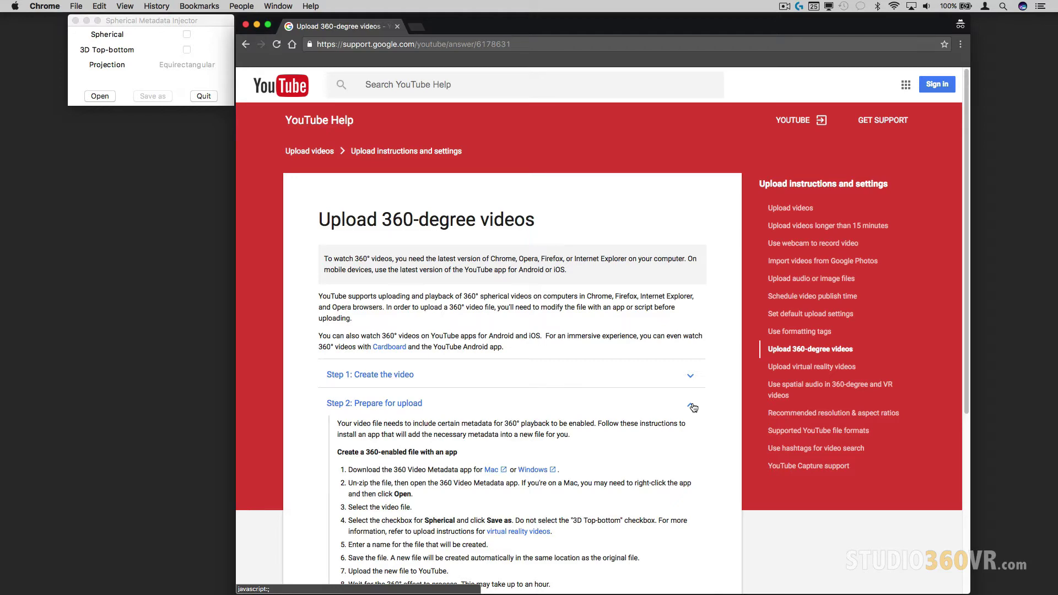
scroll(693, 407, down, 3)
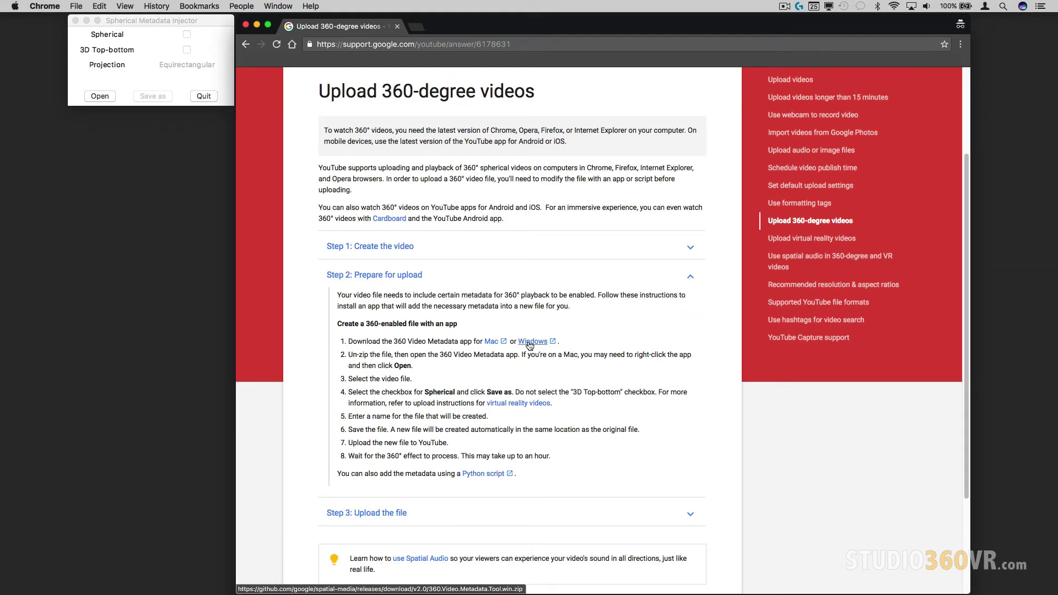
scroll(529, 345, up, 3)
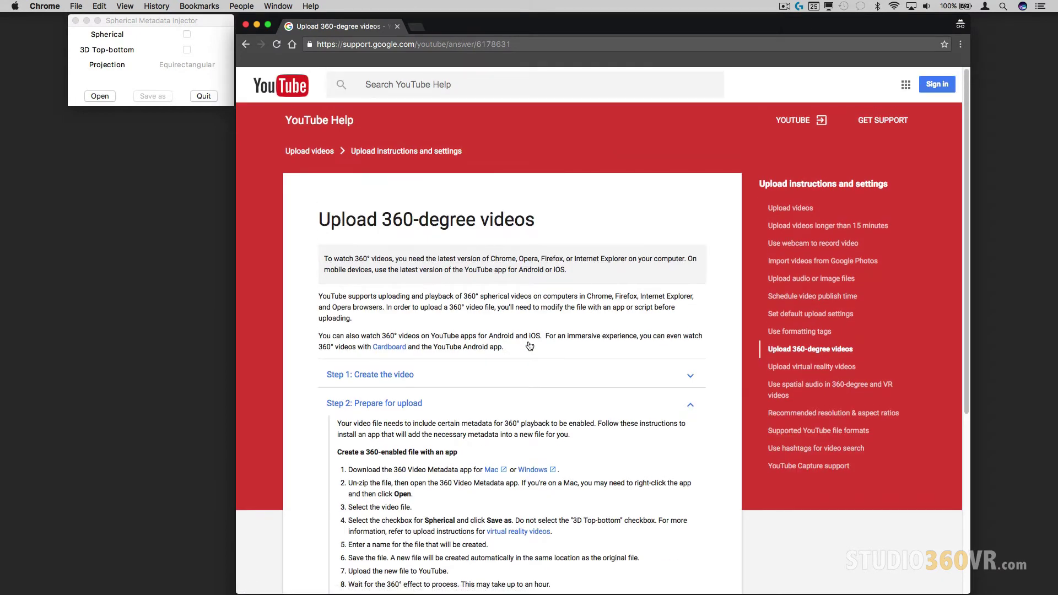
Step: Load R0010098_er.MP4 from Downloads into the Spherical Metadata Injector
click(211, 21)
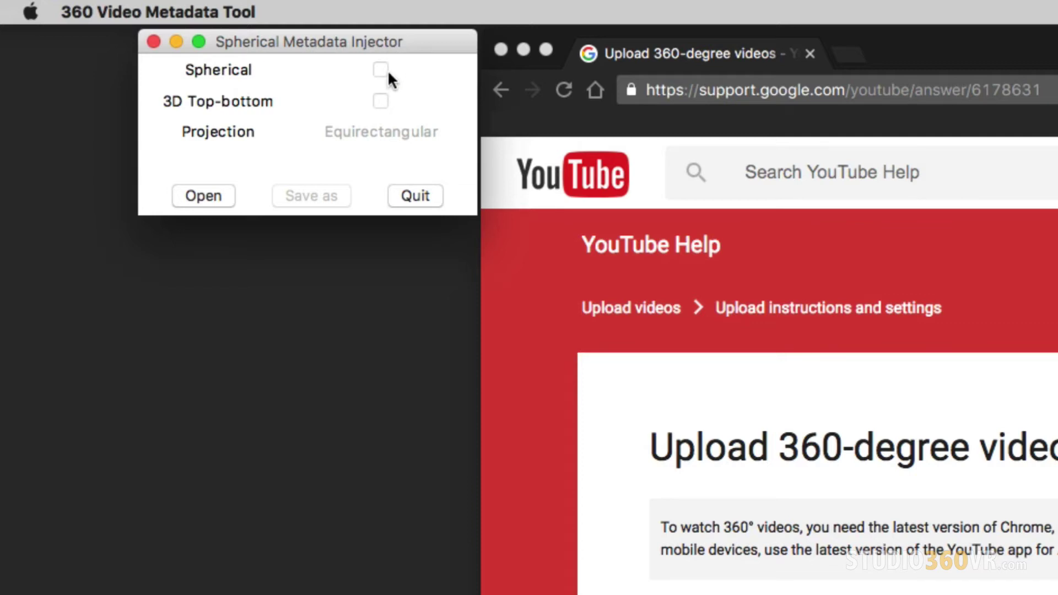
click(207, 198)
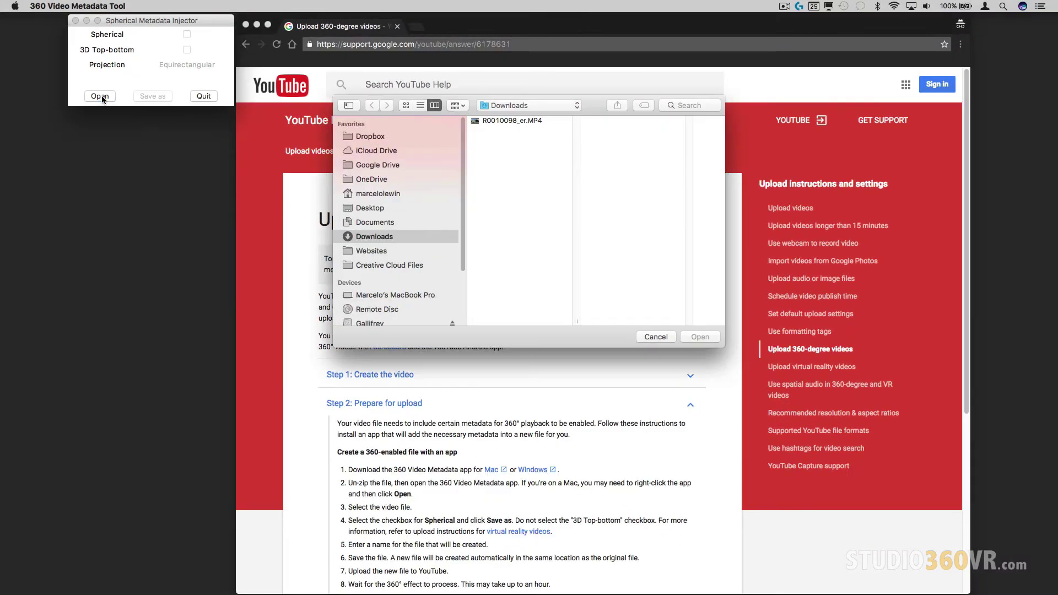
click(513, 121)
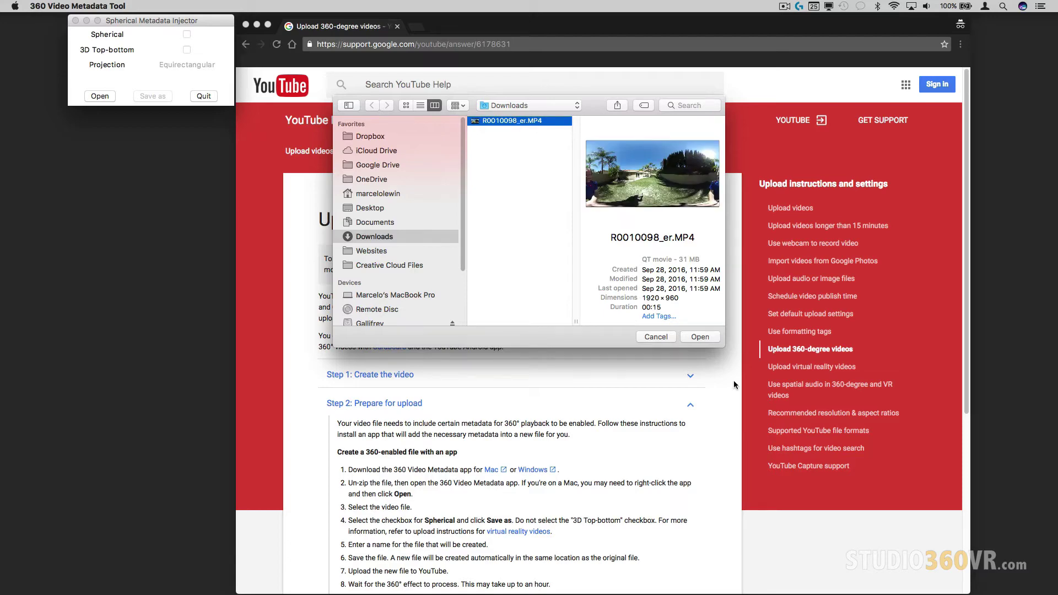
click(712, 336)
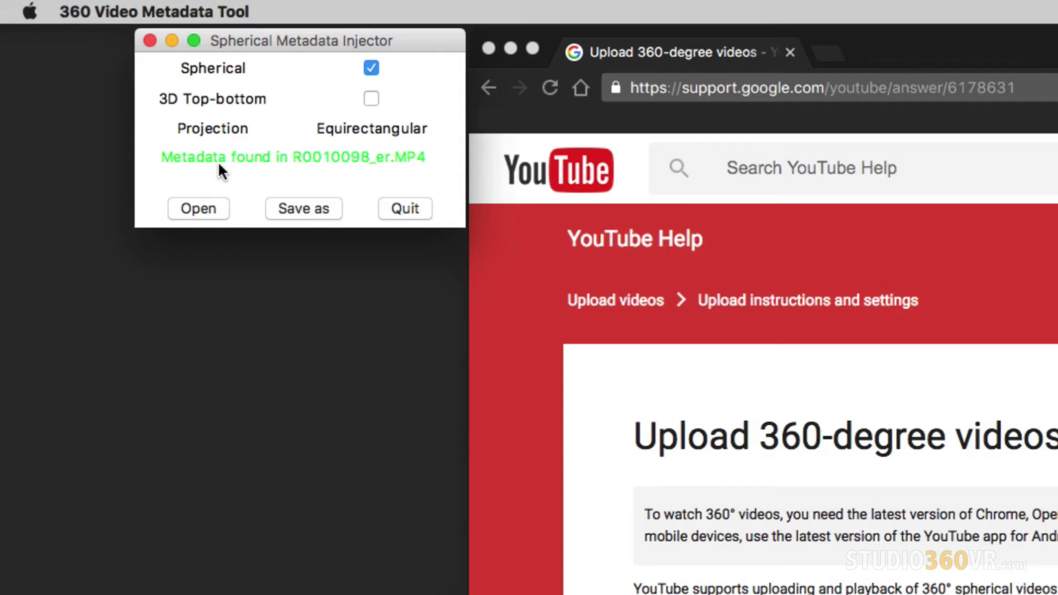
click(372, 70)
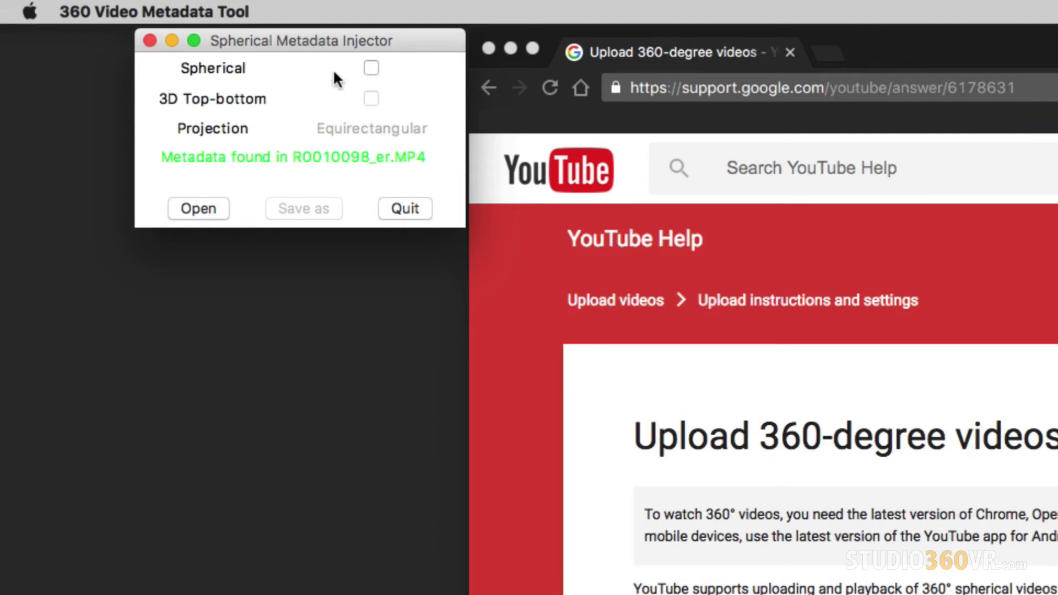
click(371, 69)
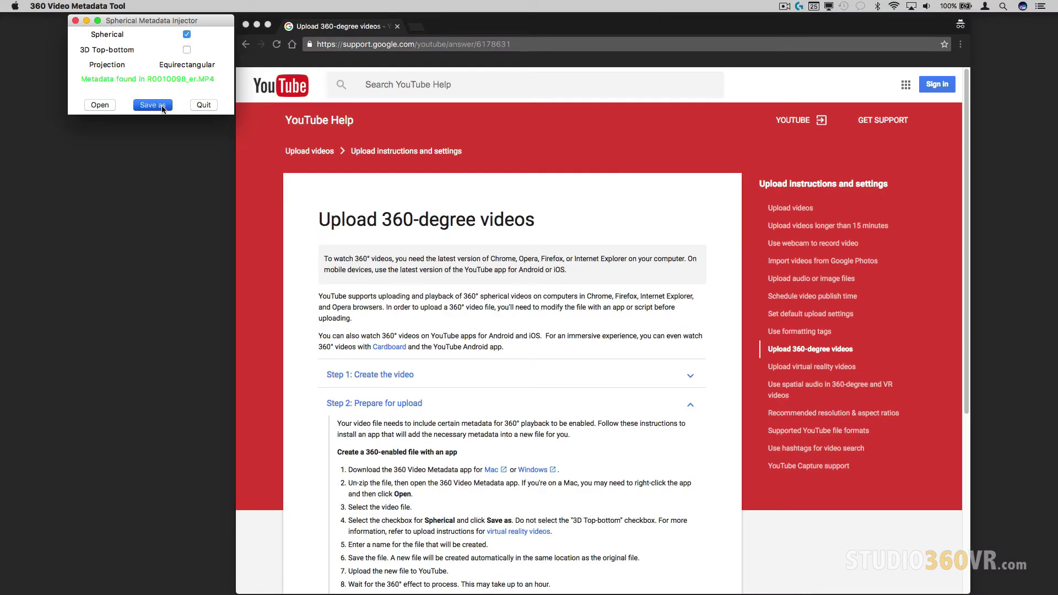
Step: Save the injected copy as R0010098_er_injected.mp4 in Downloads
click(162, 107)
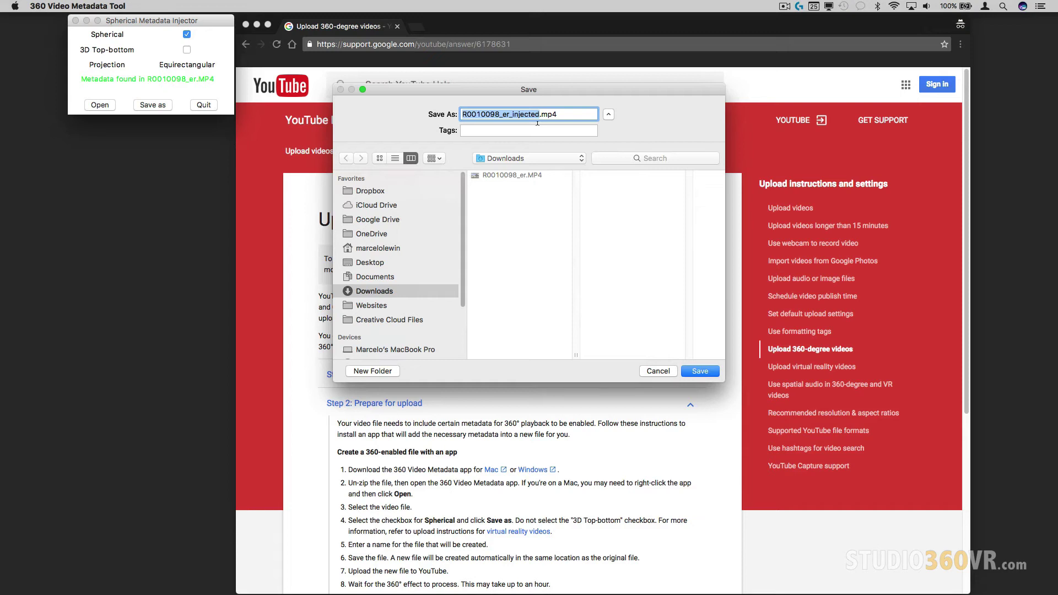
click(698, 371)
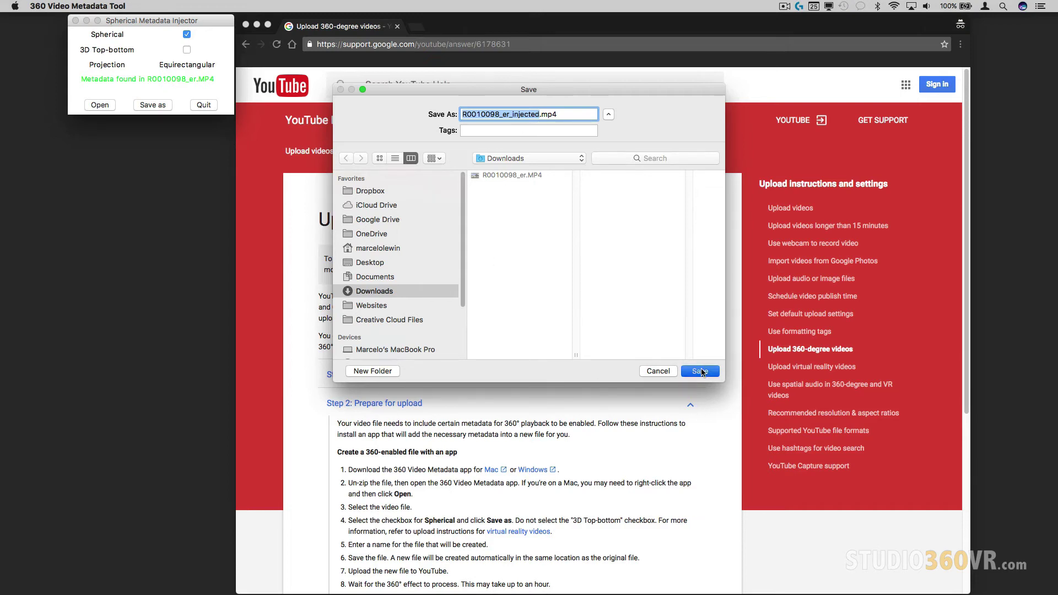